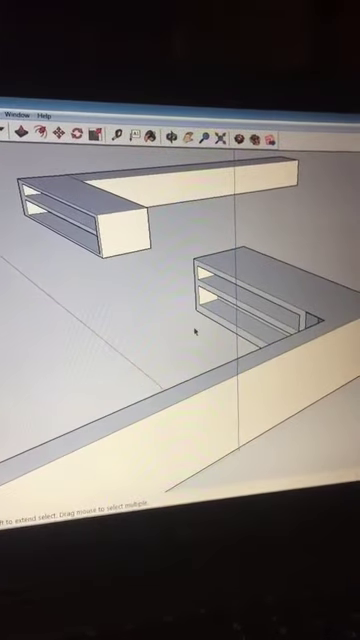
{"action": "mouse_move", "coordinate": [193, 333]}
{"action": "middle_mouse_down"}
{"action": "mouse_move", "coordinate": [238, 310]}
{"action": "mouse_move", "coordinate": [137, 349]}
{"action": "mouse_move", "coordinate": [107, 340]}
{"action": "middle_mouse_up"}
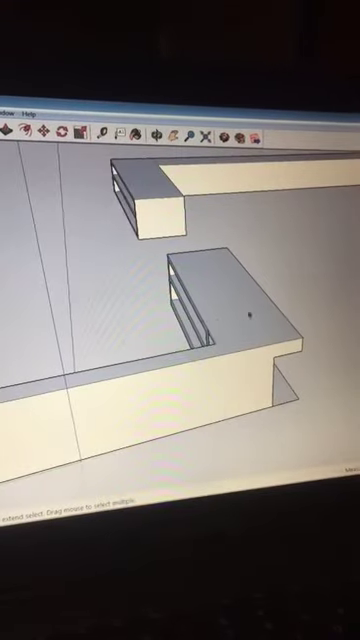
{"action": "mouse_move", "coordinate": [292, 289]}
{"action": "middle_mouse_down"}
{"action": "mouse_move", "coordinate": [67, 237]}
{"action": "mouse_move", "coordinate": [61, 204]}
{"action": "mouse_move", "coordinate": [61, 247]}
{"action": "mouse_move", "coordinate": [55, 270]}
{"action": "middle_mouse_up"}
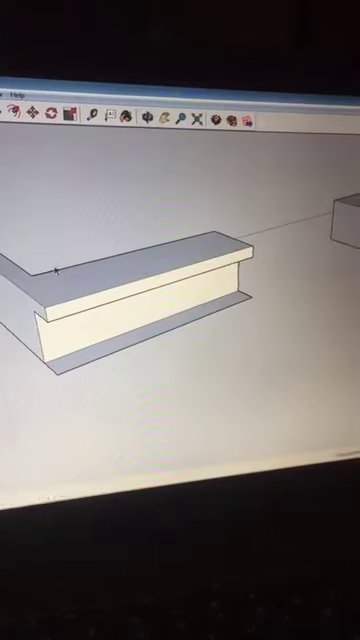
{"action": "mouse_move", "coordinate": [274, 254]}
{"action": "middle_mouse_down"}
{"action": "mouse_move", "coordinate": [214, 264]}
{"action": "mouse_move", "coordinate": [110, 240]}
{"action": "mouse_move", "coordinate": [167, 286]}
{"action": "middle_mouse_up"}
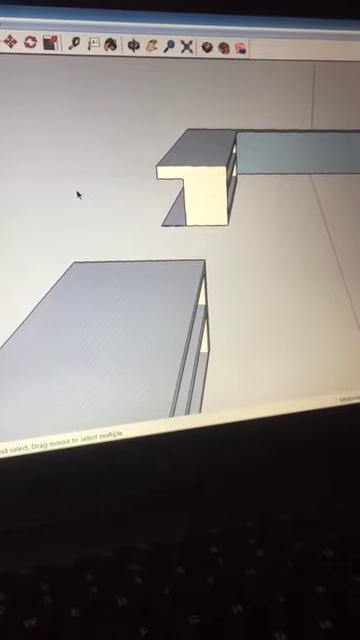
{"action": "middle_click_drag", "start_coordinate": [77, 186], "coordinate": [169, 207]}
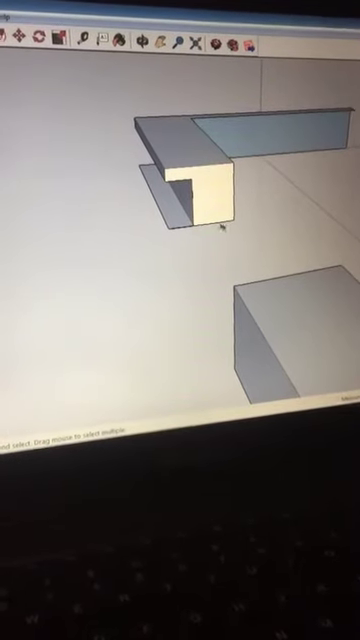
{"action": "mouse_move", "coordinate": [286, 222]}
{"action": "middle_mouse_down"}
{"action": "mouse_move", "coordinate": [221, 231]}
{"action": "mouse_move", "coordinate": [127, 221]}
{"action": "mouse_move", "coordinate": [55, 185]}
{"action": "middle_mouse_up"}
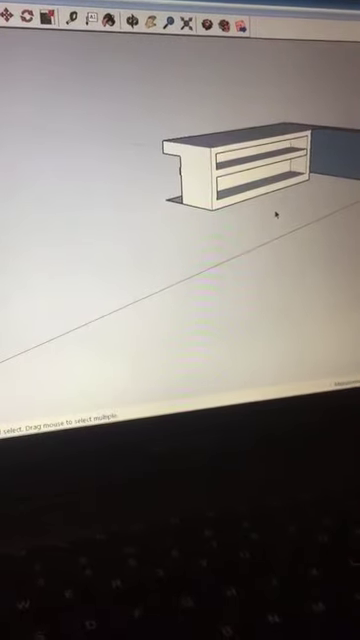
{"action": "mouse_move", "coordinate": [276, 210]}
{"action": "middle_mouse_down"}
{"action": "mouse_move", "coordinate": [250, 226]}
{"action": "mouse_move", "coordinate": [201, 233]}
{"action": "mouse_move", "coordinate": [296, 226]}
{"action": "mouse_move", "coordinate": [352, 192]}
{"action": "middle_mouse_up"}
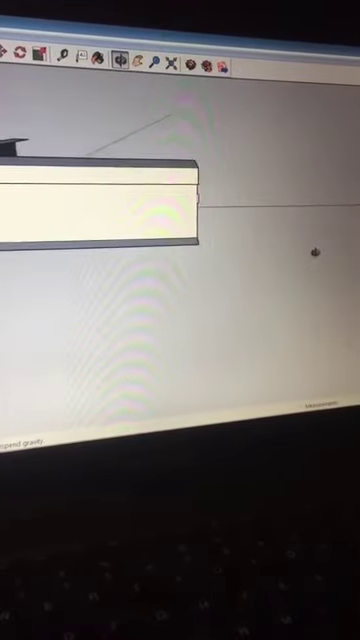
{"action": "mouse_move", "coordinate": [74, 293]}
{"action": "left_mouse_down"}
{"action": "mouse_move", "coordinate": [121, 276]}
{"action": "mouse_move", "coordinate": [243, 261]}
{"action": "mouse_move", "coordinate": [234, 296]}
{"action": "mouse_move", "coordinate": [232, 289]}
{"action": "left_mouse_up"}
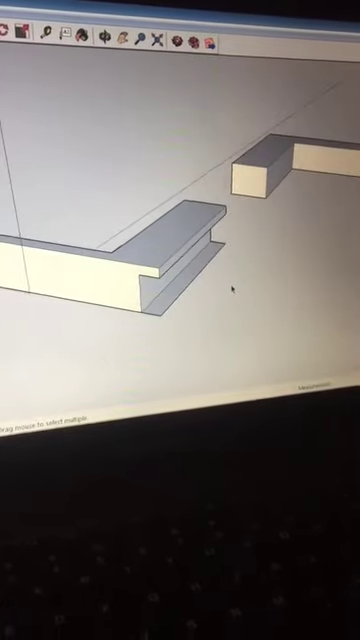
{"action": "mouse_move", "coordinate": [232, 289]}
{"action": "middle_mouse_down"}
{"action": "mouse_move", "coordinate": [250, 297]}
{"action": "mouse_move", "coordinate": [174, 300]}
{"action": "mouse_move", "coordinate": [139, 254]}
{"action": "mouse_move", "coordinate": [136, 240]}
{"action": "middle_mouse_up"}
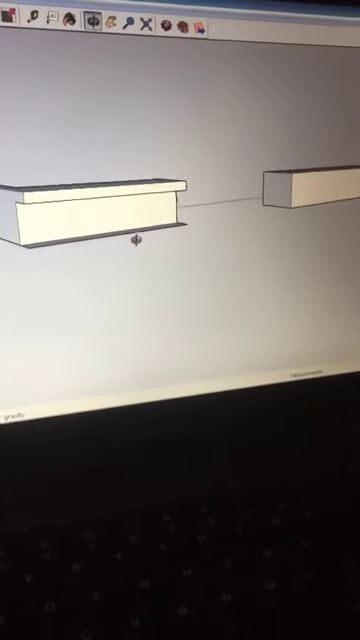
{"action": "key", "text": "space"}
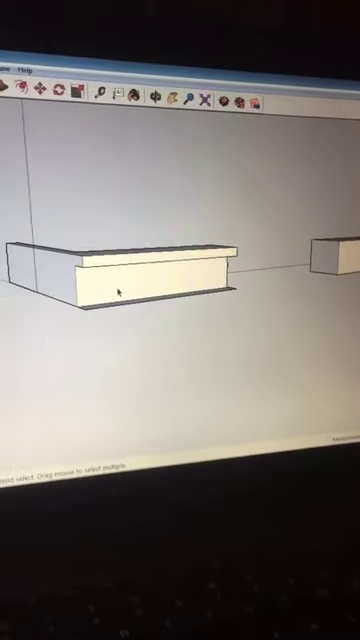
{"action": "middle_click_drag", "start_coordinate": [115, 293], "coordinate": [110, 326]}
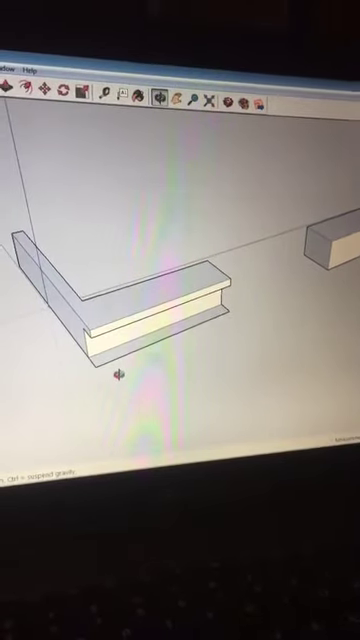
{"action": "key", "text": "space"}
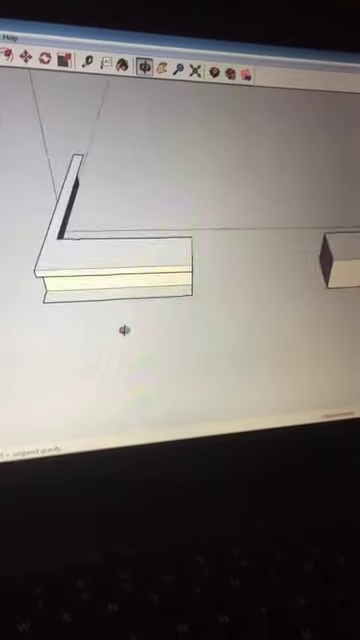
{"action": "left_click_drag", "start_coordinate": [331, 279], "coordinate": [294, 281]}
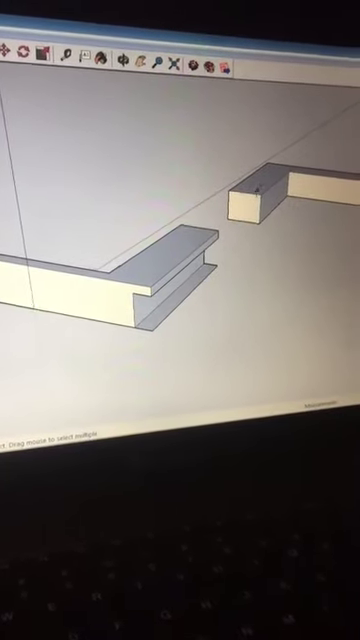
{"action": "mouse_move", "coordinate": [317, 240]}
{"action": "middle_mouse_down"}
{"action": "mouse_move", "coordinate": [178, 263]}
{"action": "mouse_move", "coordinate": [262, 228]}
{"action": "middle_mouse_up"}
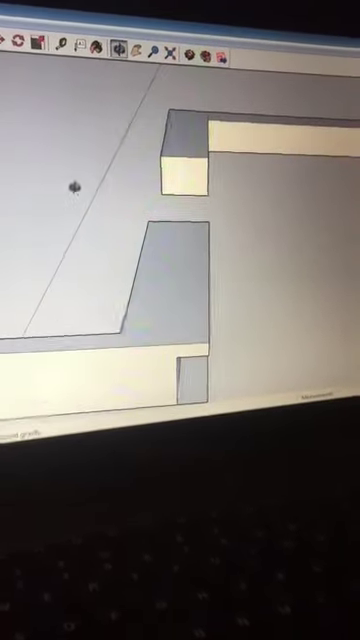
{"action": "middle_click_drag", "start_coordinate": [74, 186], "coordinate": [193, 201]}
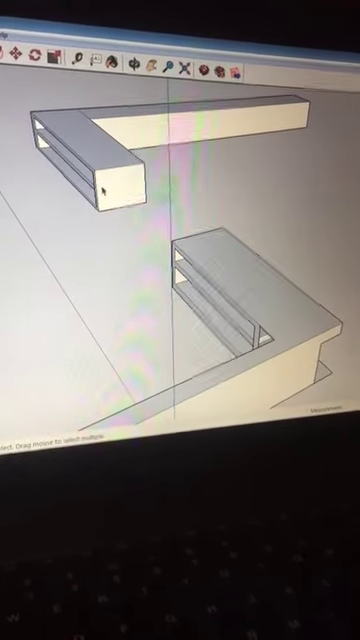
{"action": "mouse_move", "coordinate": [103, 192]}
{"action": "middle_mouse_down"}
{"action": "mouse_move", "coordinate": [164, 229]}
{"action": "mouse_move", "coordinate": [129, 246]}
{"action": "mouse_move", "coordinate": [224, 210]}
{"action": "mouse_move", "coordinate": [240, 190]}
{"action": "middle_mouse_up"}
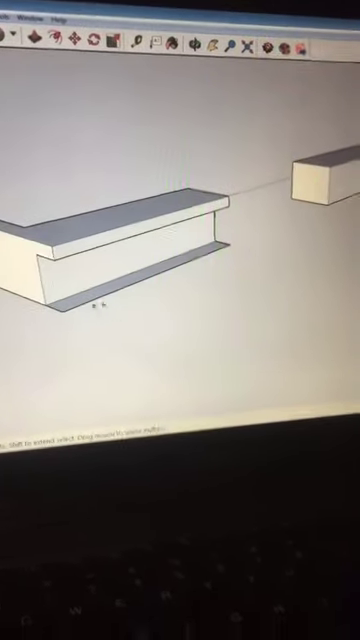
{"action": "mouse_move", "coordinate": [98, 304]}
{"action": "middle_mouse_down"}
{"action": "mouse_move", "coordinate": [297, 290]}
{"action": "mouse_move", "coordinate": [220, 360]}
{"action": "middle_mouse_up"}
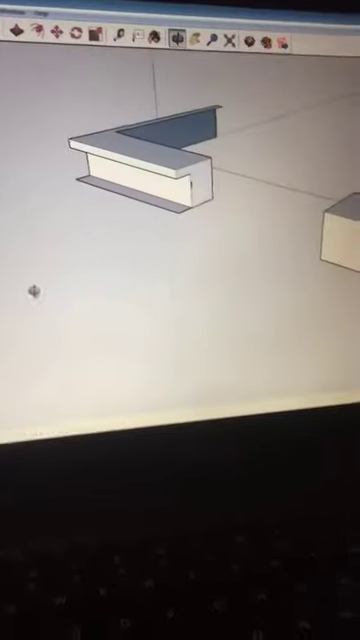
{"action": "mouse_move", "coordinate": [240, 284]}
{"action": "middle_mouse_down"}
{"action": "mouse_move", "coordinate": [291, 281]}
{"action": "mouse_move", "coordinate": [183, 303]}
{"action": "mouse_move", "coordinate": [111, 294]}
{"action": "mouse_move", "coordinate": [102, 275]}
{"action": "middle_mouse_up"}
{"action": "mouse_move", "coordinate": [300, 290]}
{"action": "middle_mouse_down"}
{"action": "mouse_move", "coordinate": [320, 281]}
{"action": "mouse_move", "coordinate": [234, 266]}
{"action": "mouse_move", "coordinate": [214, 224]}
{"action": "middle_mouse_up"}
{"action": "mouse_move", "coordinate": [237, 257]}
{"action": "middle_mouse_down"}
{"action": "mouse_move", "coordinate": [301, 297]}
{"action": "mouse_move", "coordinate": [351, 293]}
{"action": "middle_mouse_up"}
{"action": "middle_click_drag", "start_coordinate": [130, 236], "coordinate": [301, 247]}
{"action": "middle_click_drag", "start_coordinate": [333, 243], "coordinate": [350, 237]}
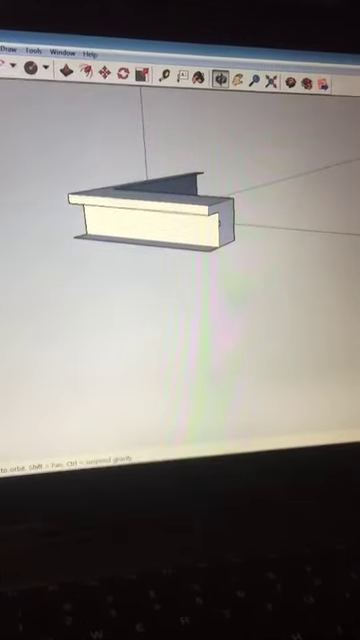
{"action": "scroll", "coordinate": [274, 259], "scroll_direction": "up", "scroll_amount": 3}
{"action": "scroll", "coordinate": [170, 264], "scroll_direction": "up", "scroll_amount": 3}
{"action": "scroll", "coordinate": [116, 227], "scroll_direction": "up", "scroll_amount": 3}
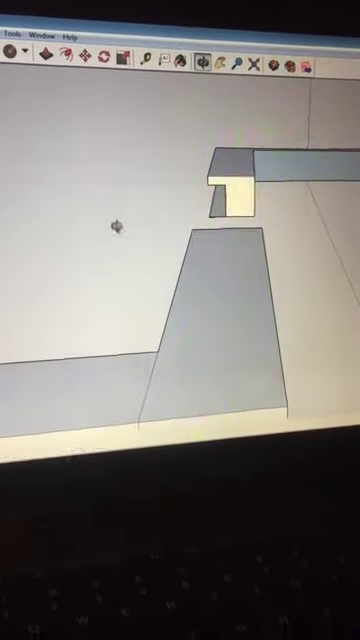
{"action": "scroll", "coordinate": [329, 254], "scroll_direction": "down", "scroll_amount": 5}
{"action": "scroll", "coordinate": [329, 254], "scroll_direction": "down", "scroll_amount": 2}
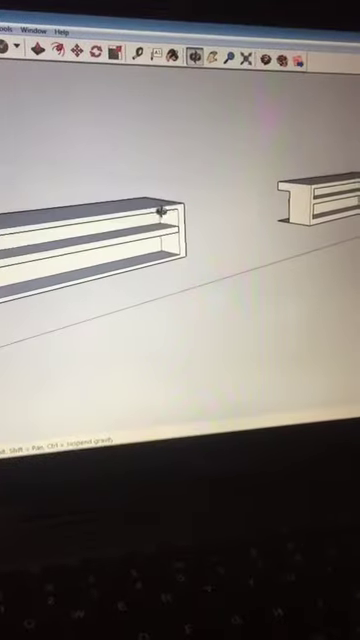
{"action": "middle_click_drag", "start_coordinate": [346, 234], "coordinate": [27, 274]}
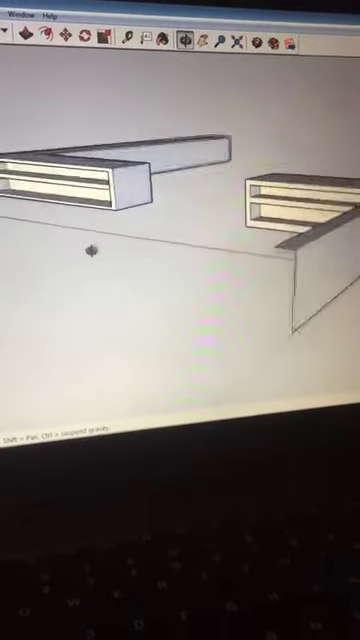
{"action": "middle_click_drag", "start_coordinate": [27, 274], "coordinate": [29, 279]}
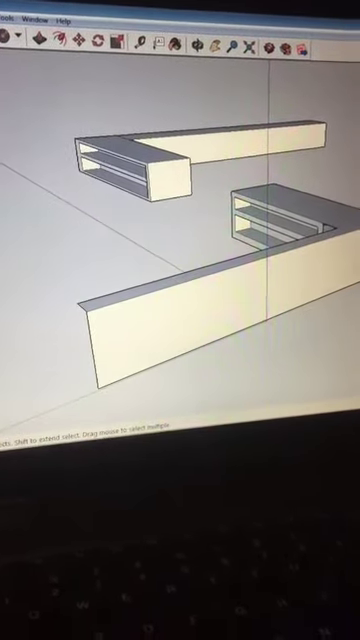
{"action": "scroll", "coordinate": [214, 250], "scroll_direction": "up", "scroll_amount": 5}
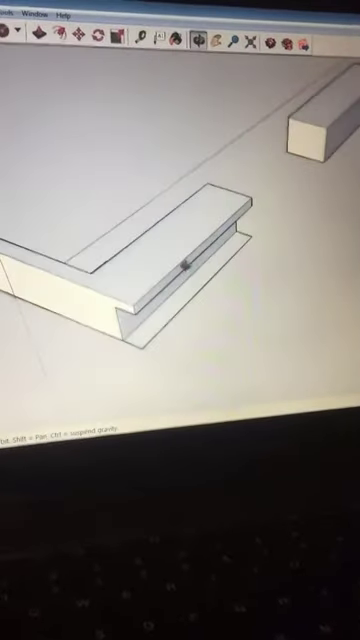
{"action": "mouse_move", "coordinate": [214, 250]}
{"action": "middle_mouse_down"}
{"action": "mouse_move", "coordinate": [178, 287]}
{"action": "mouse_move", "coordinate": [166, 190]}
{"action": "mouse_move", "coordinate": [171, 224]}
{"action": "middle_mouse_up"}
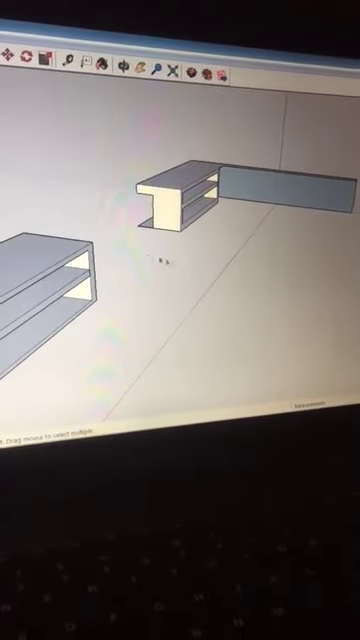
{"action": "mouse_move", "coordinate": [159, 257]}
{"action": "middle_mouse_down"}
{"action": "mouse_move", "coordinate": [265, 270]}
{"action": "mouse_move", "coordinate": [117, 243]}
{"action": "middle_mouse_up"}
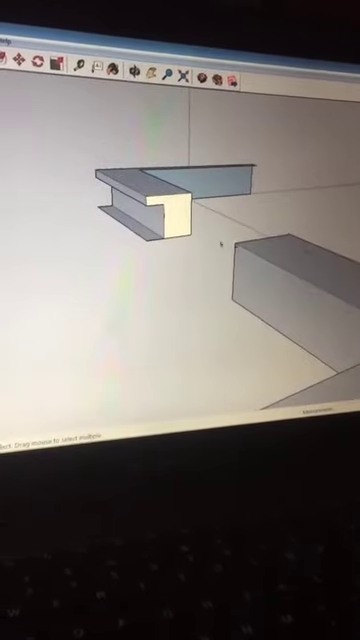